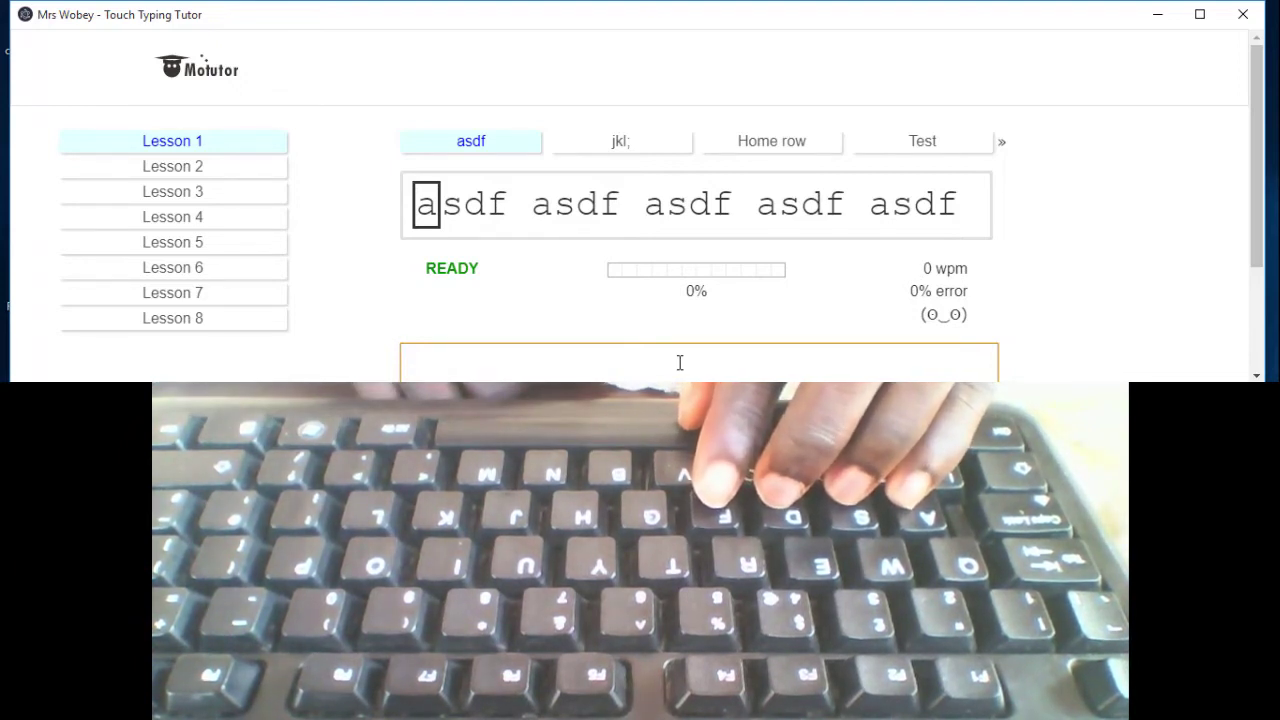
text(a)
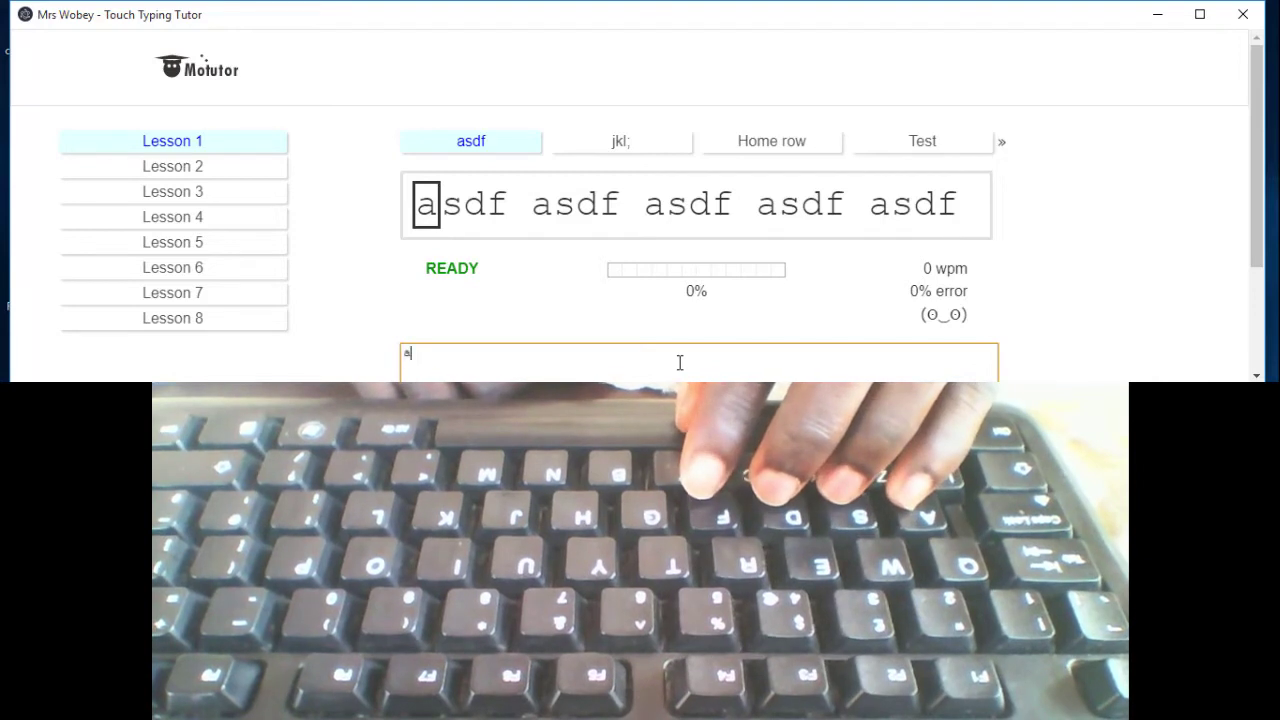
text(s)
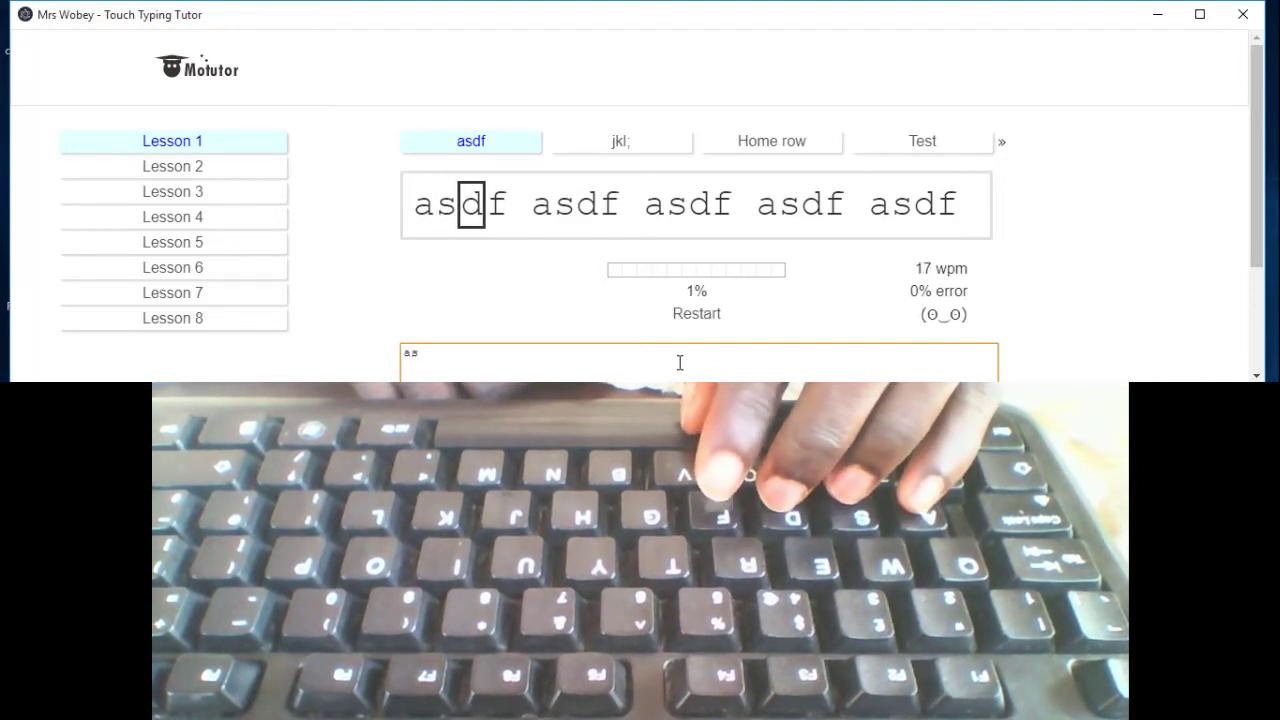
text(df)
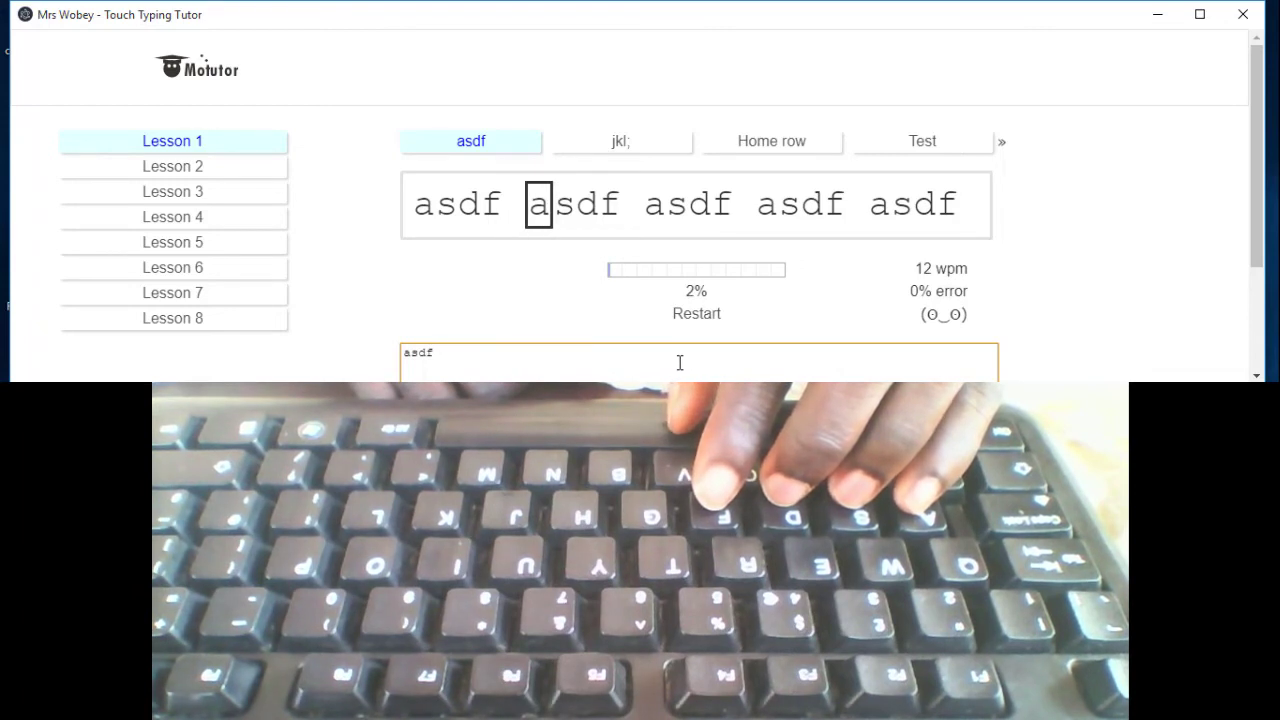
text( a)
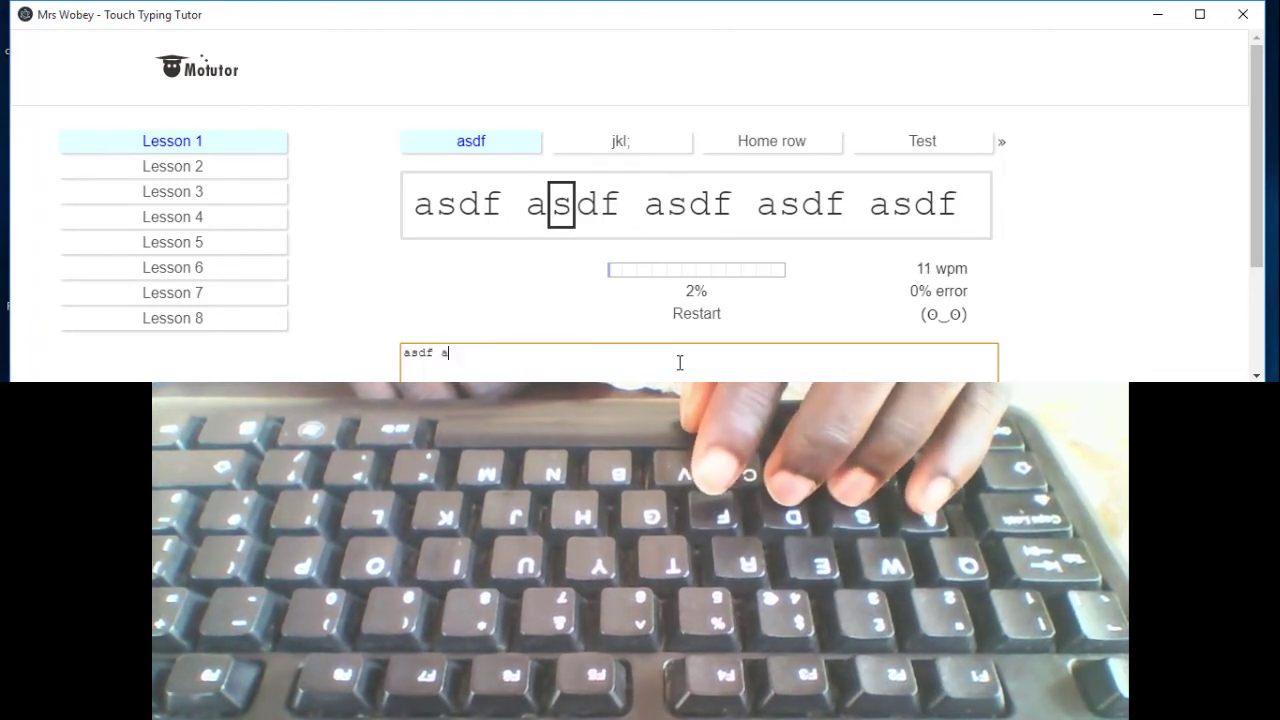
text(sd)
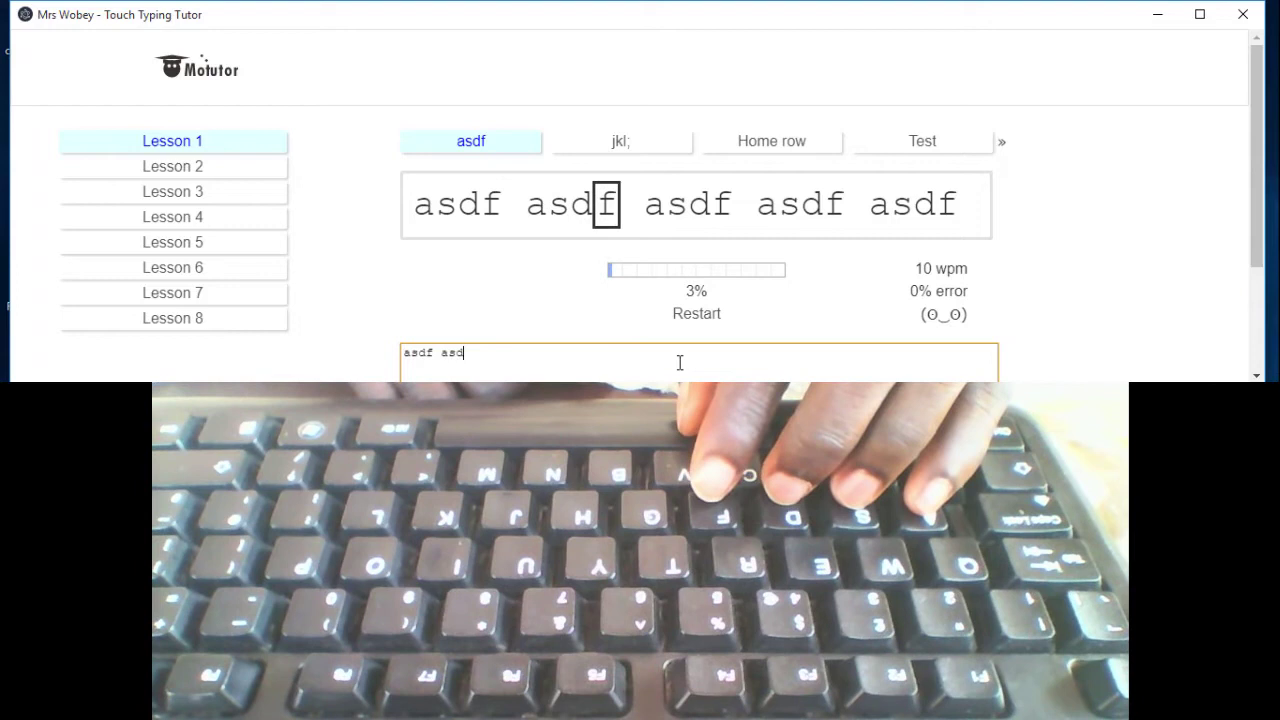
text(f)
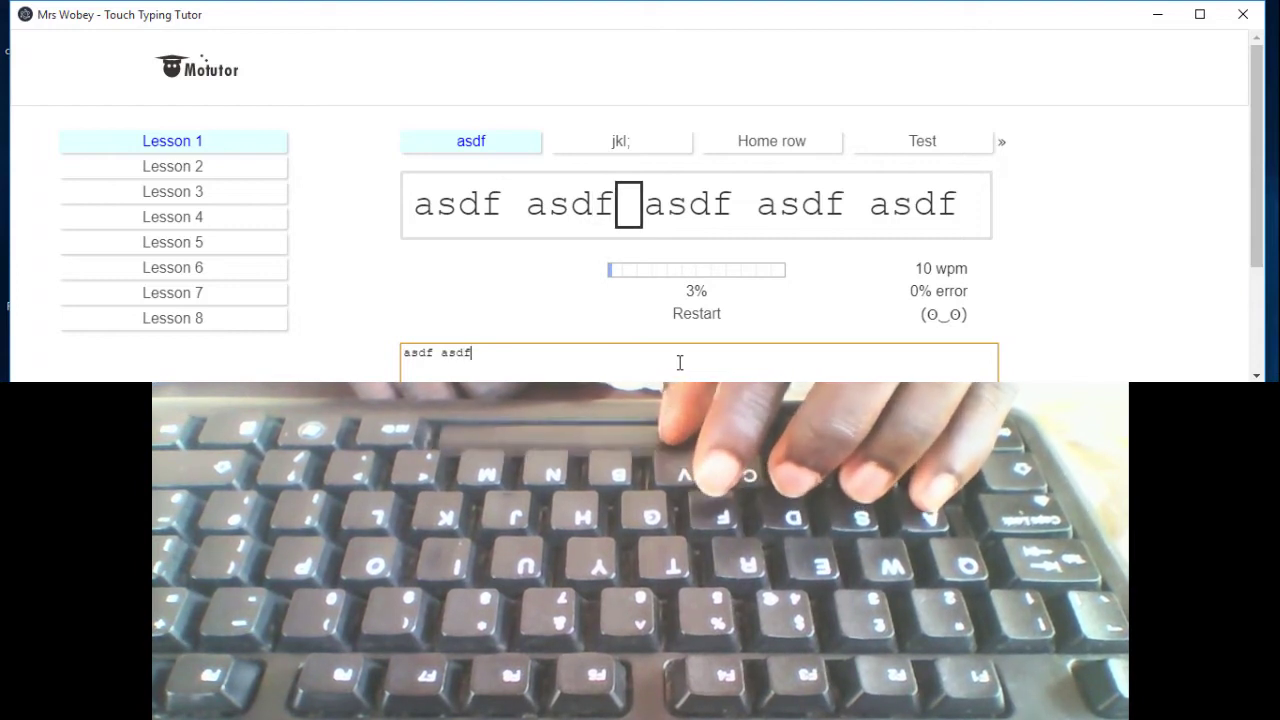
text( a)
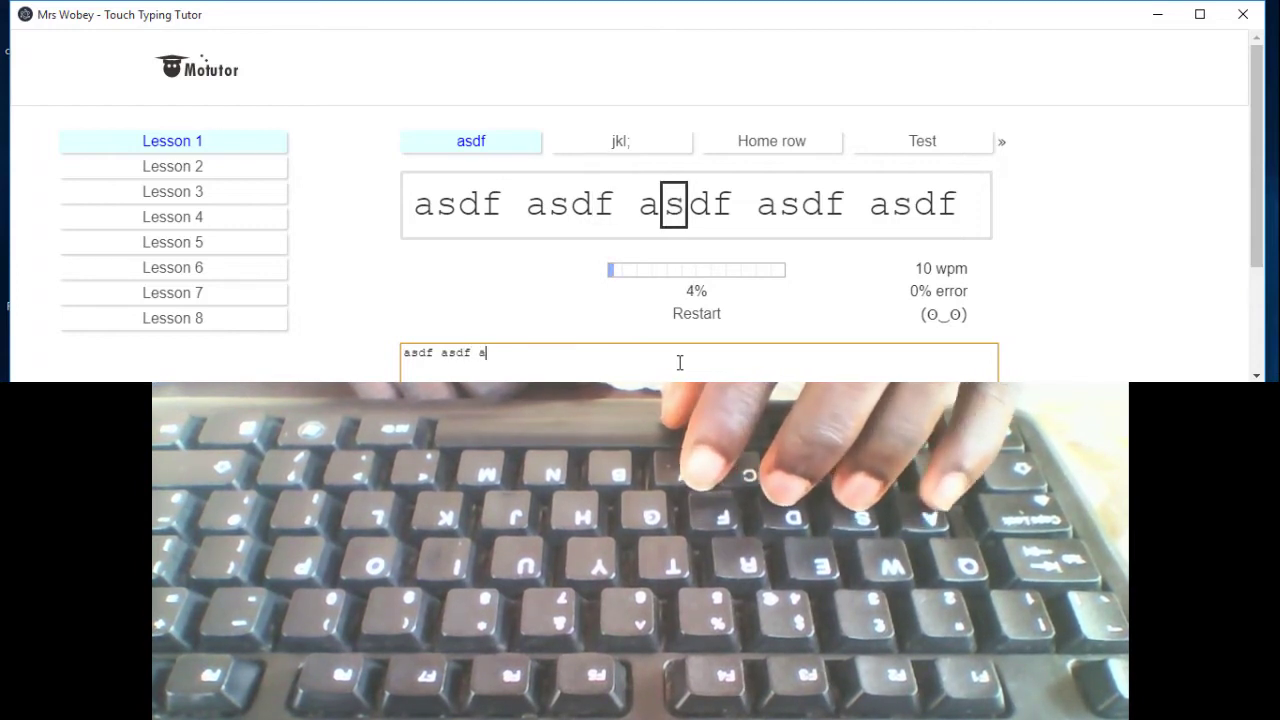
text(s)
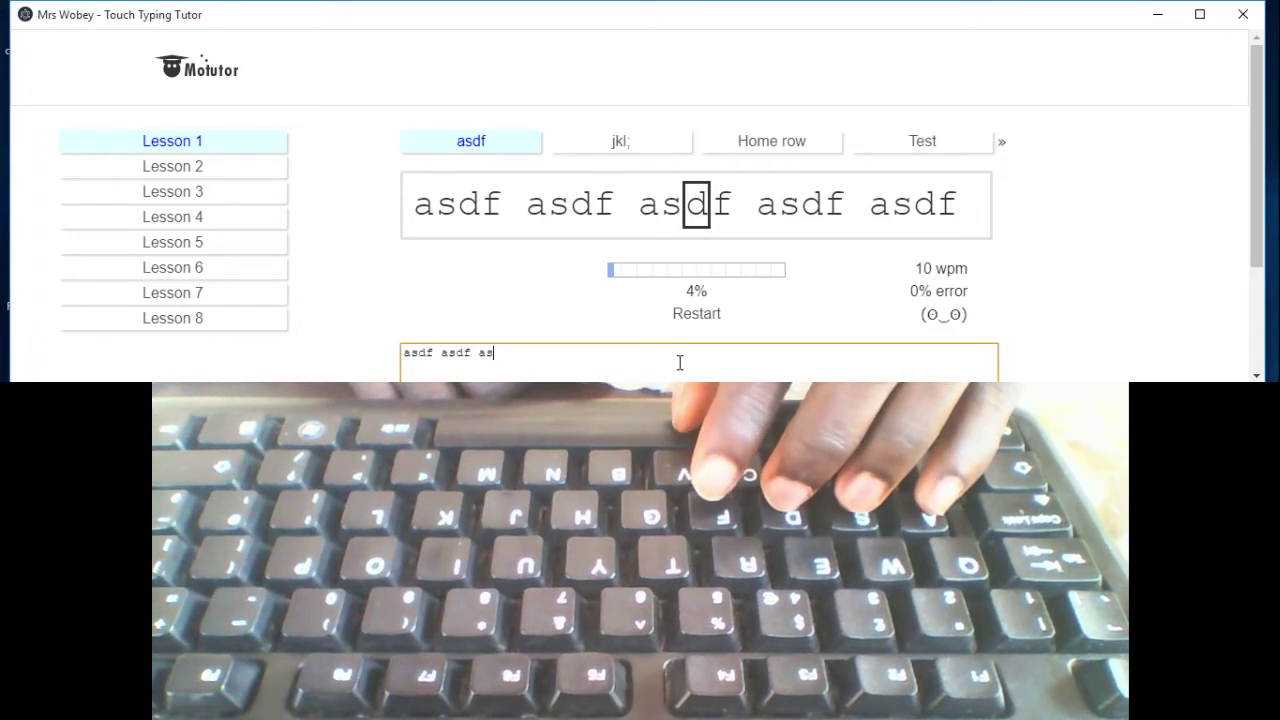
text(df)
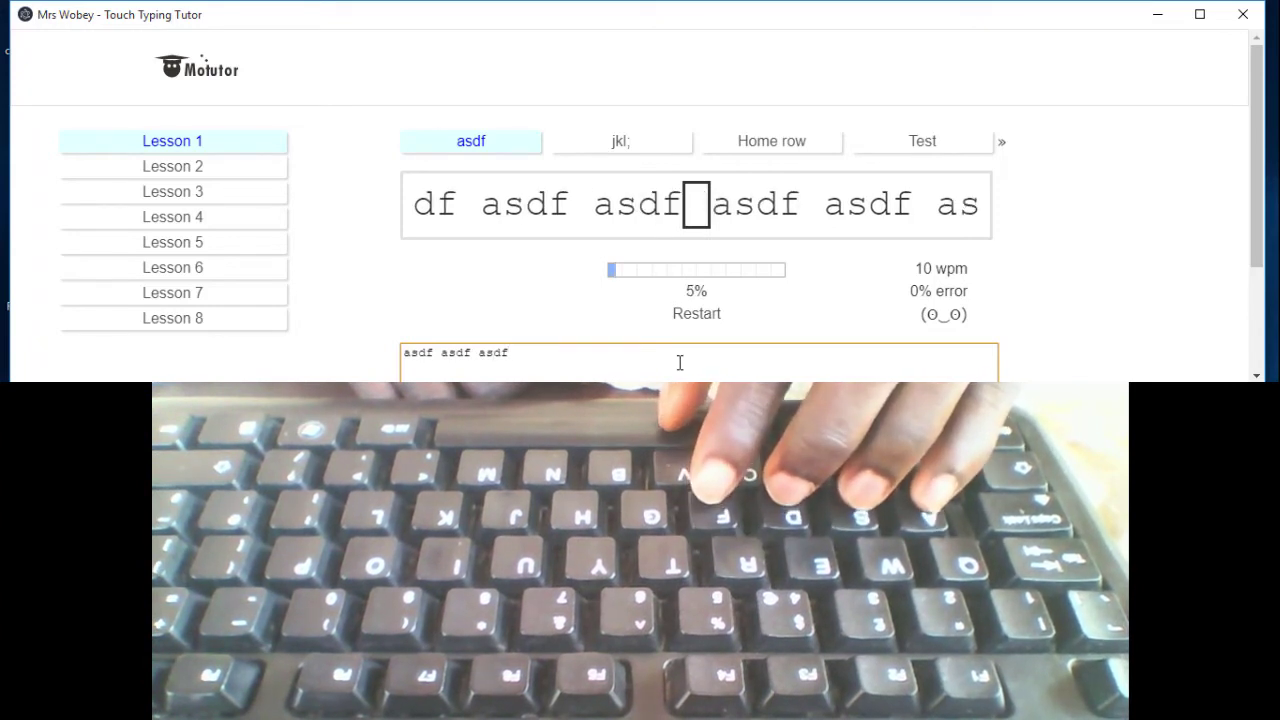
text( a)
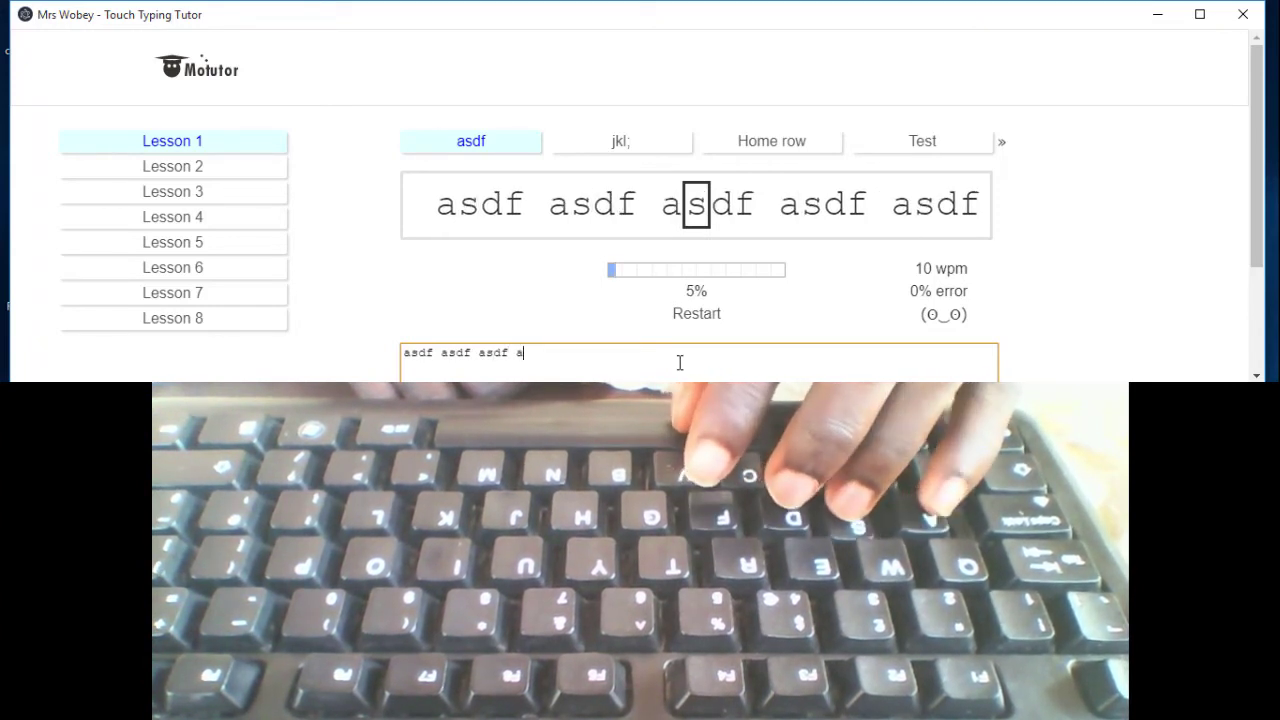
text(s)
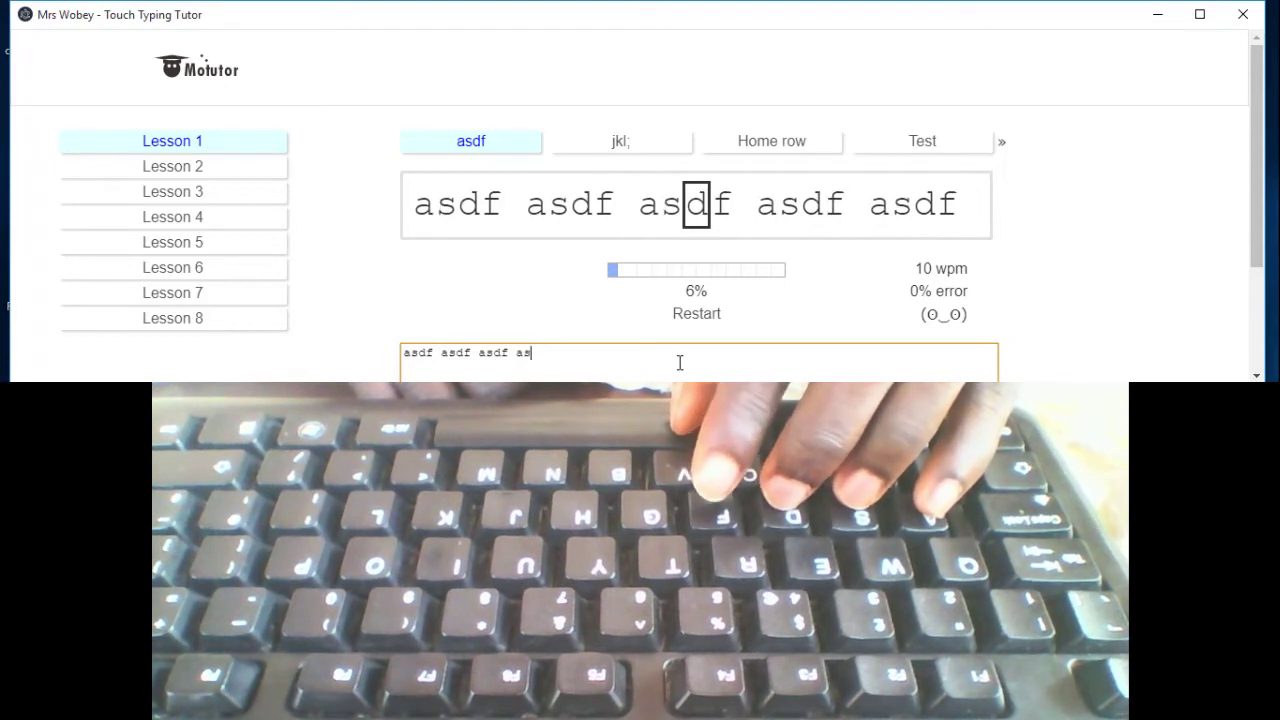
text(df)
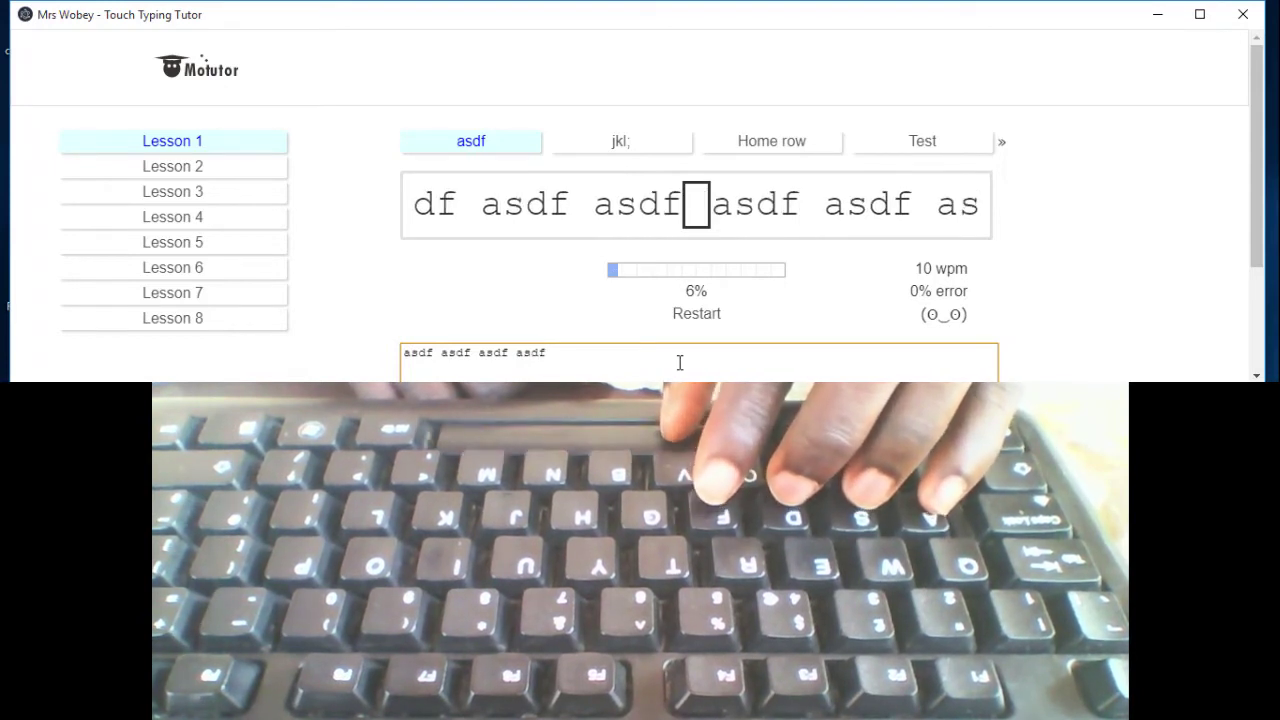
text( a)
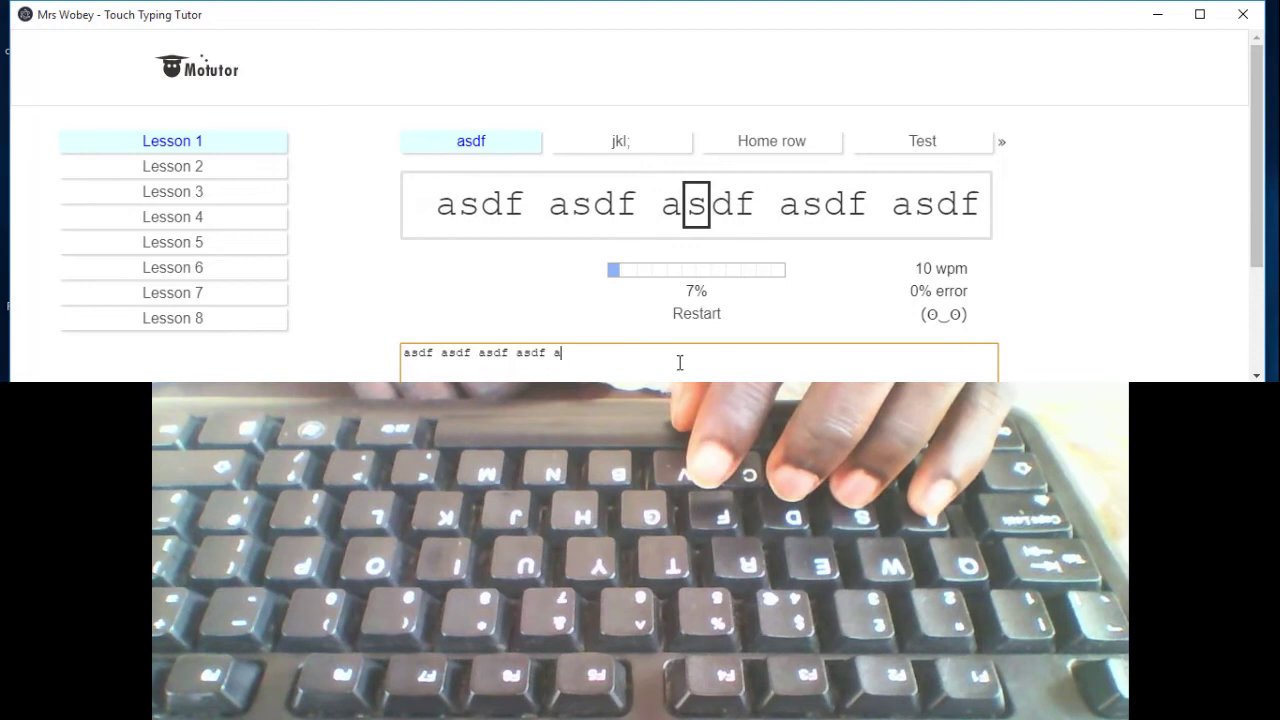
text(sd)
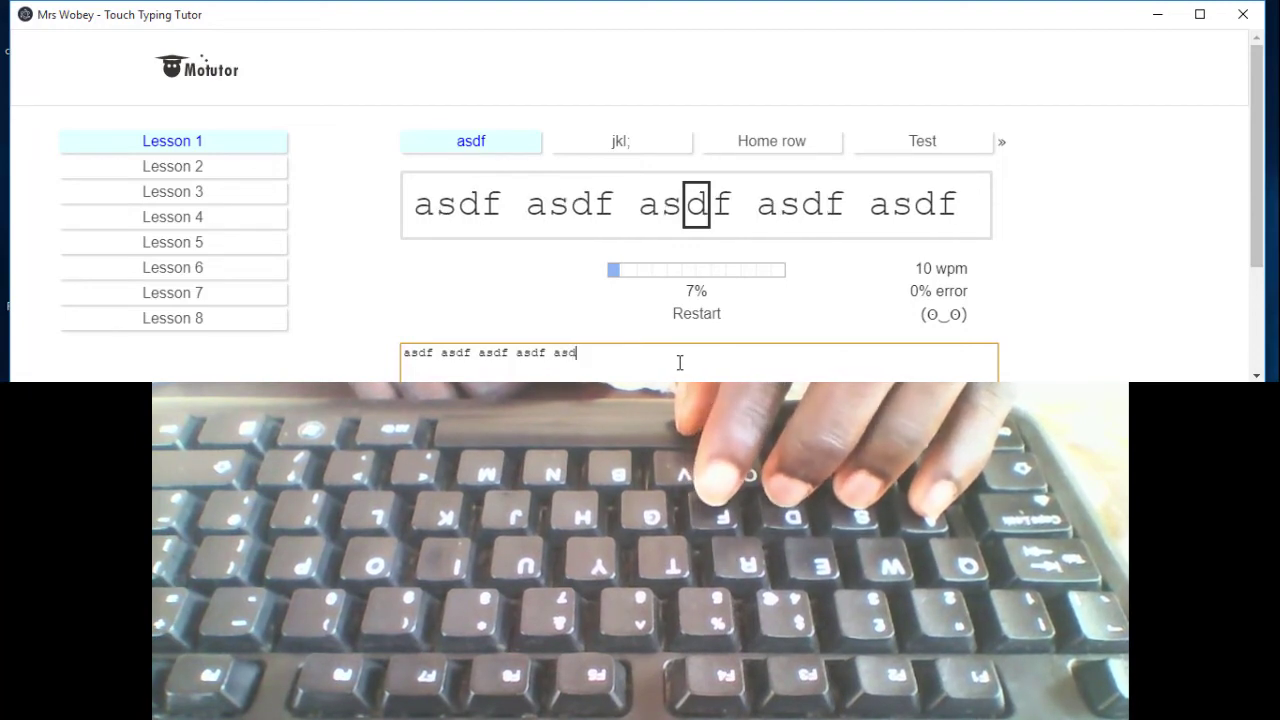
text(f)
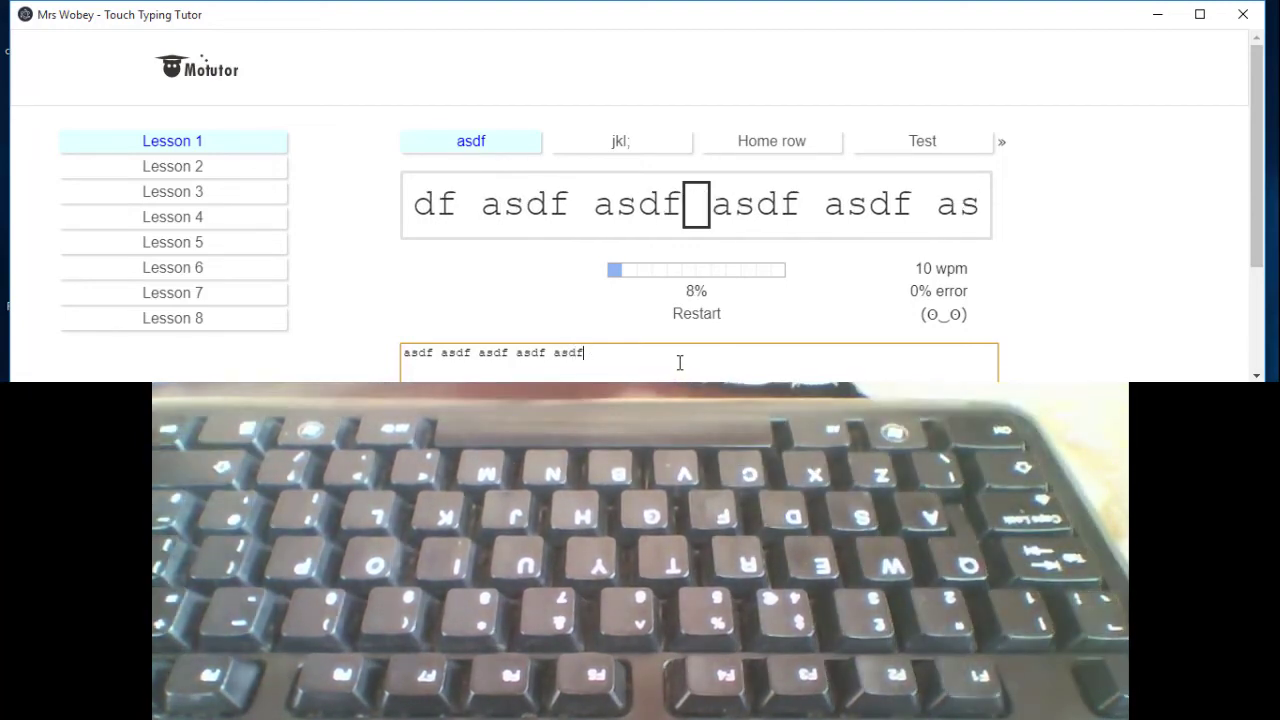